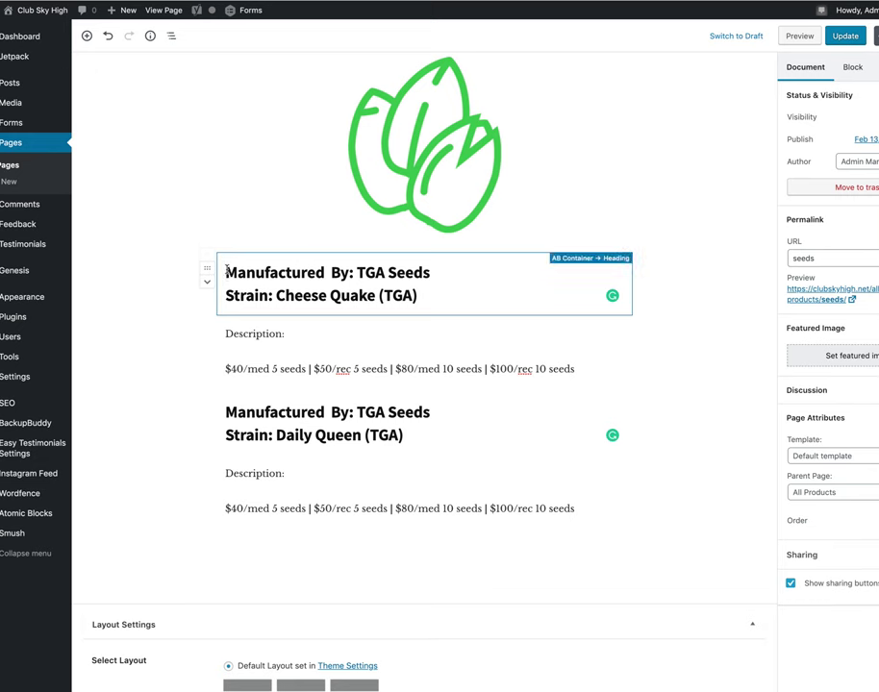
- Copy the heading, description and price blocks of the Cheese Quake (TGA) entry
left_click_drag(226, 271, 231, 371)
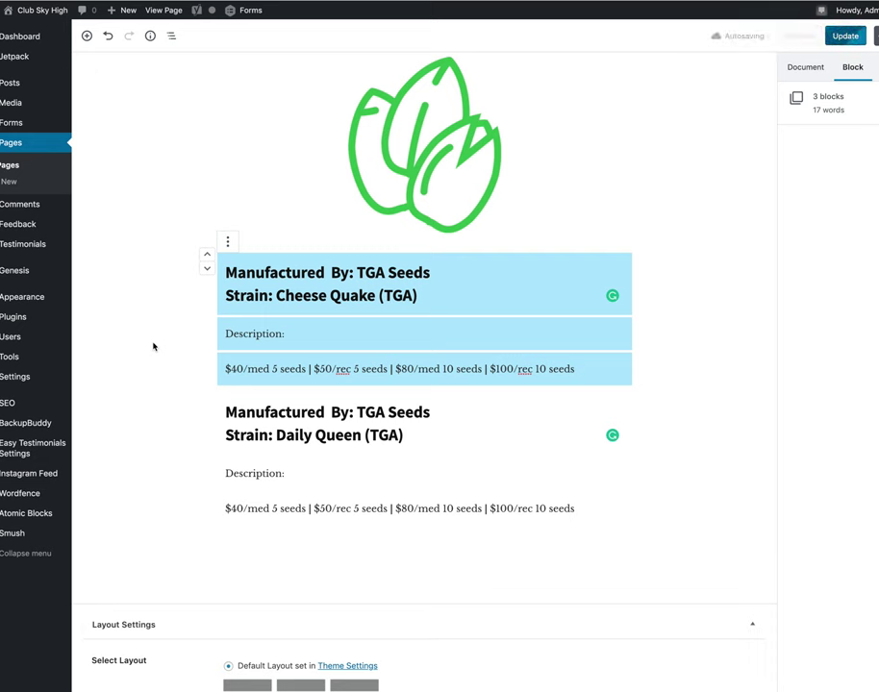
left_click(268, 563)
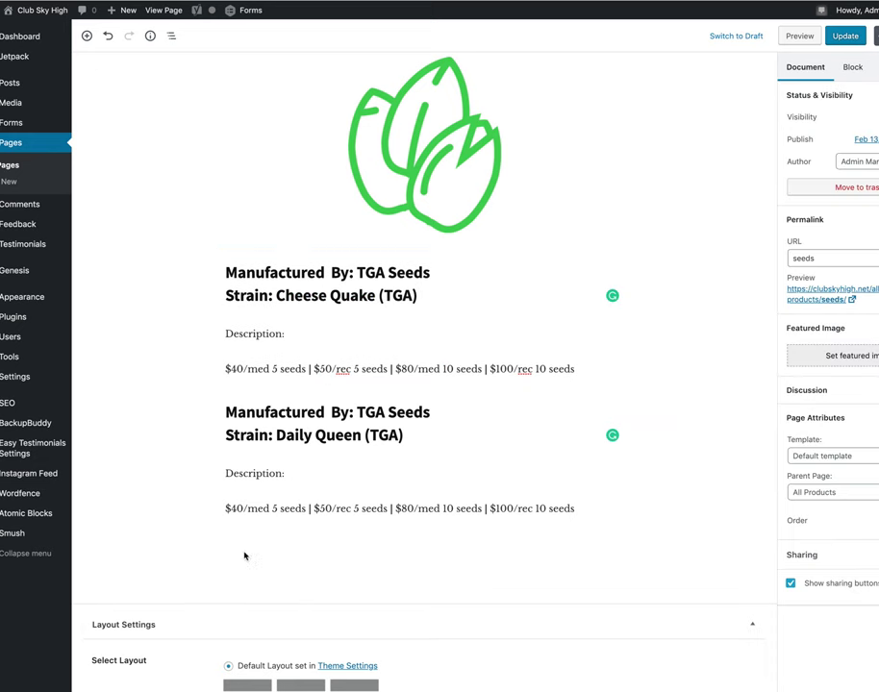
mouse_move(227, 548)
left_click(198, 545)
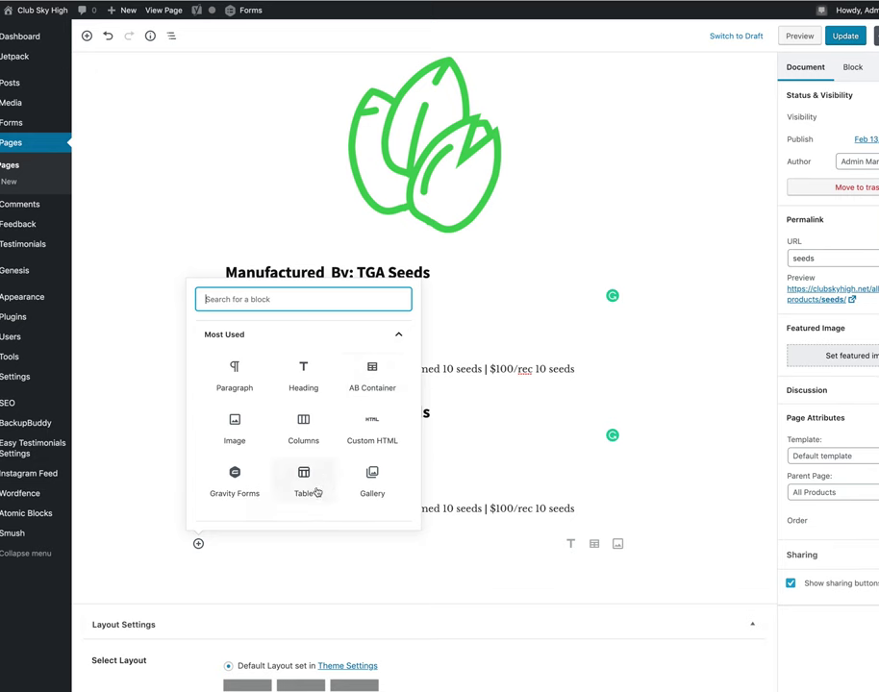
scroll(318, 492, "down", 1)
scroll(318, 492, "down", 5)
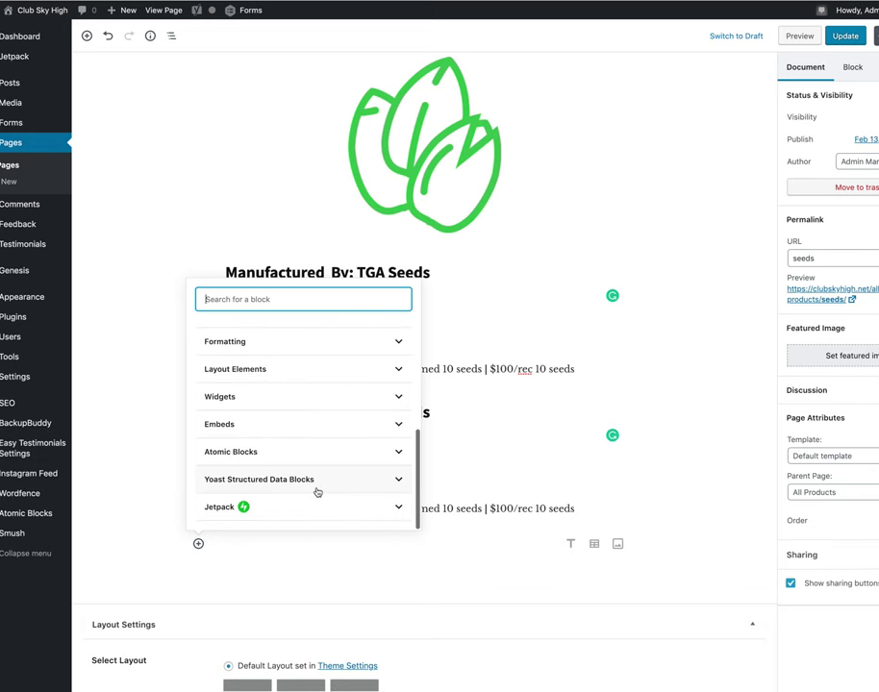
left_click(237, 453)
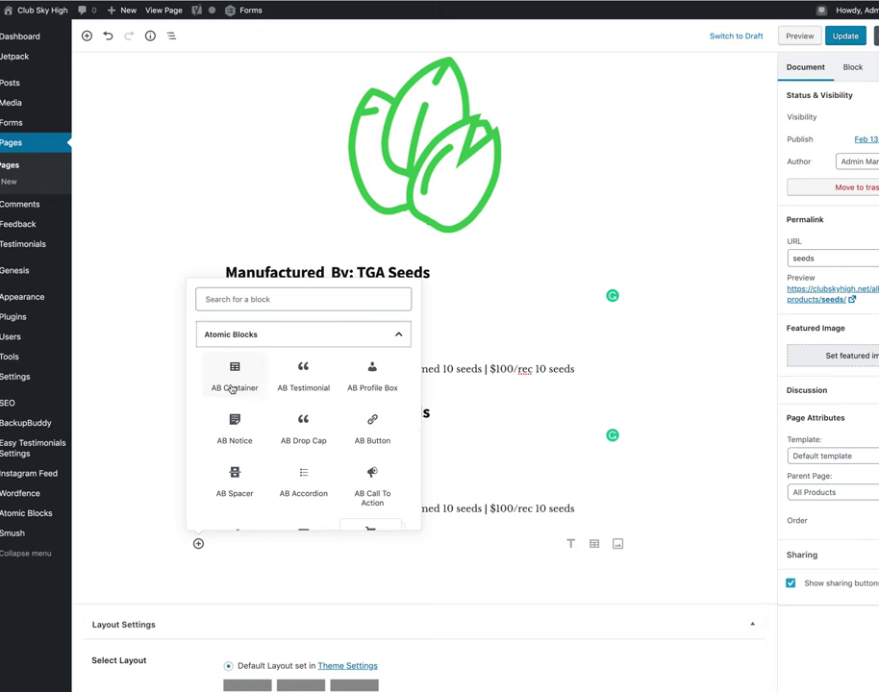
- Paste the copied Cheese Quake entry below the Daily Queen entry and change its strain name to Deep Purple
left_click(308, 570)
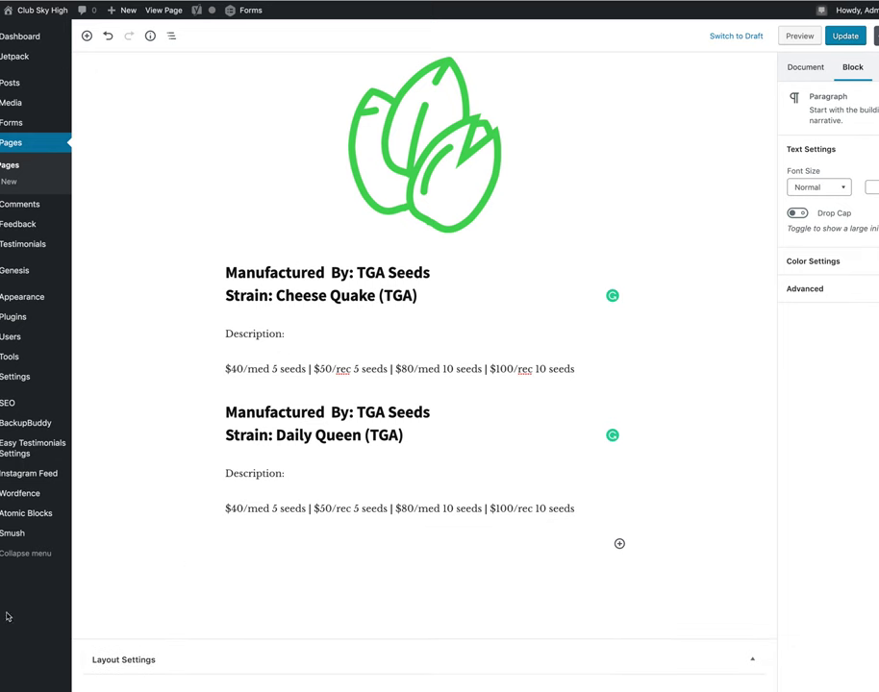
type("Manufactured  By: TGA Seeds Strain: Cheese Quake (TGA) Description: $40/med 5 seeds | $50/rec 5 seeds | $80/med 10 seeds | $100/rec 10 seeds")
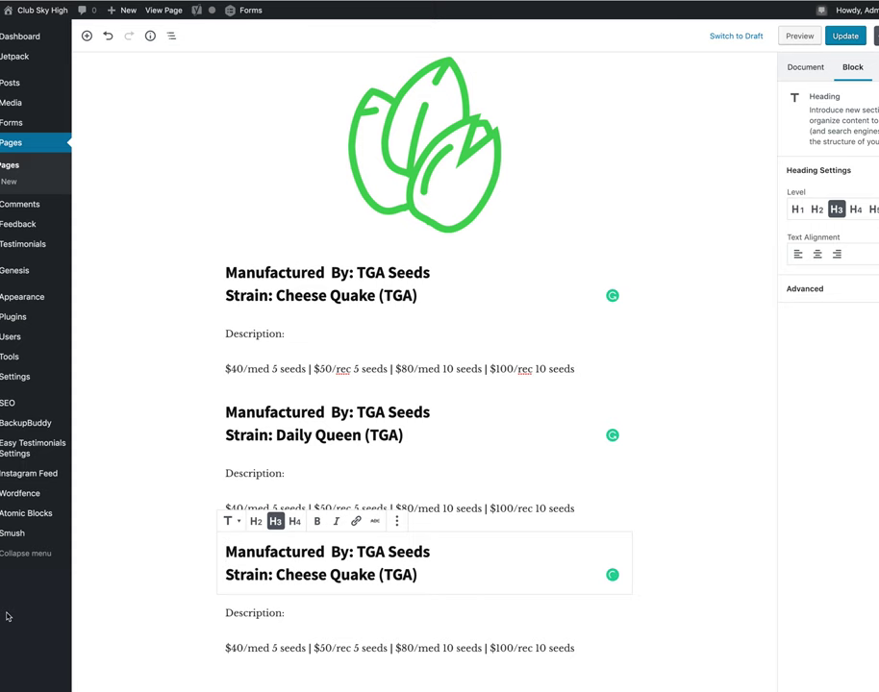
scroll(198, 465, "down", 2)
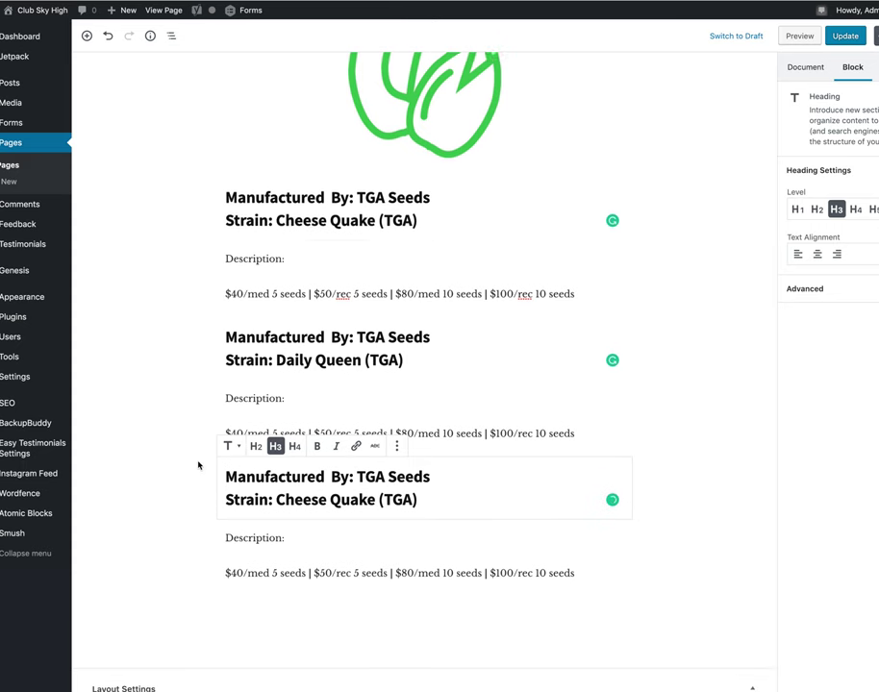
scroll(221, 457, "down", 1)
left_click(314, 519)
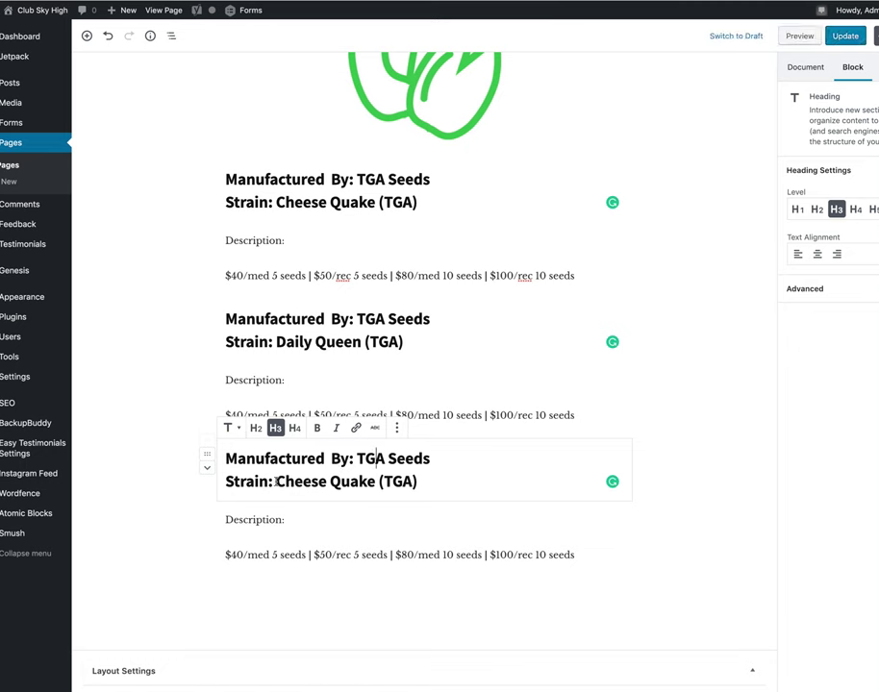
left_click_drag(278, 481, 374, 479)
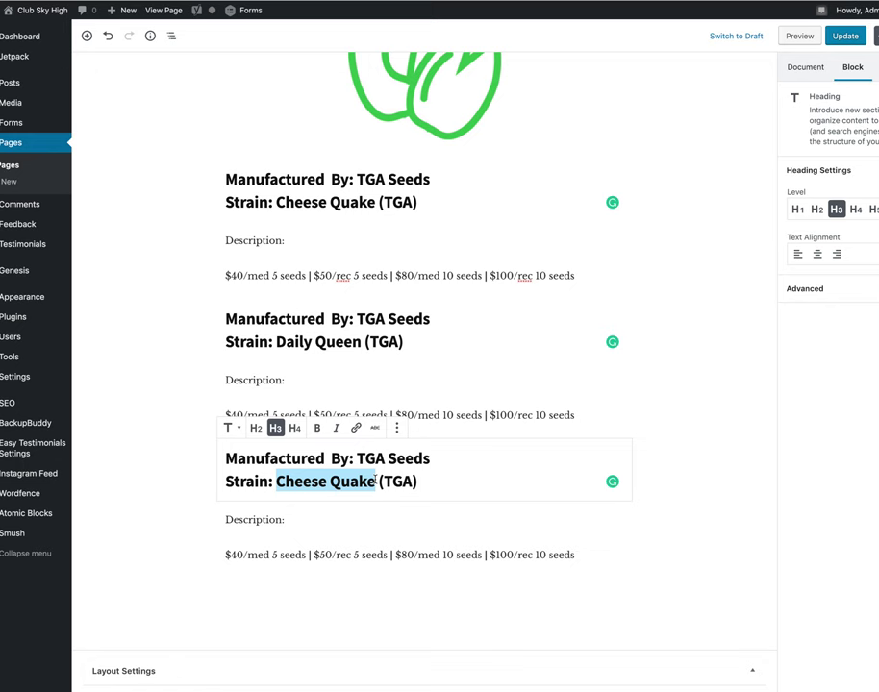
type("Deep")
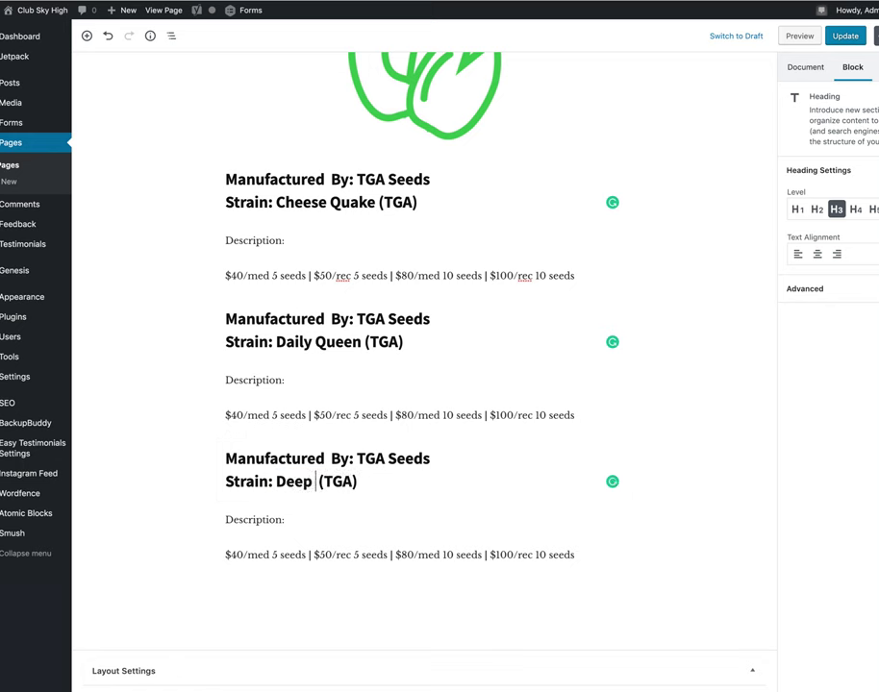
type(" Purple")
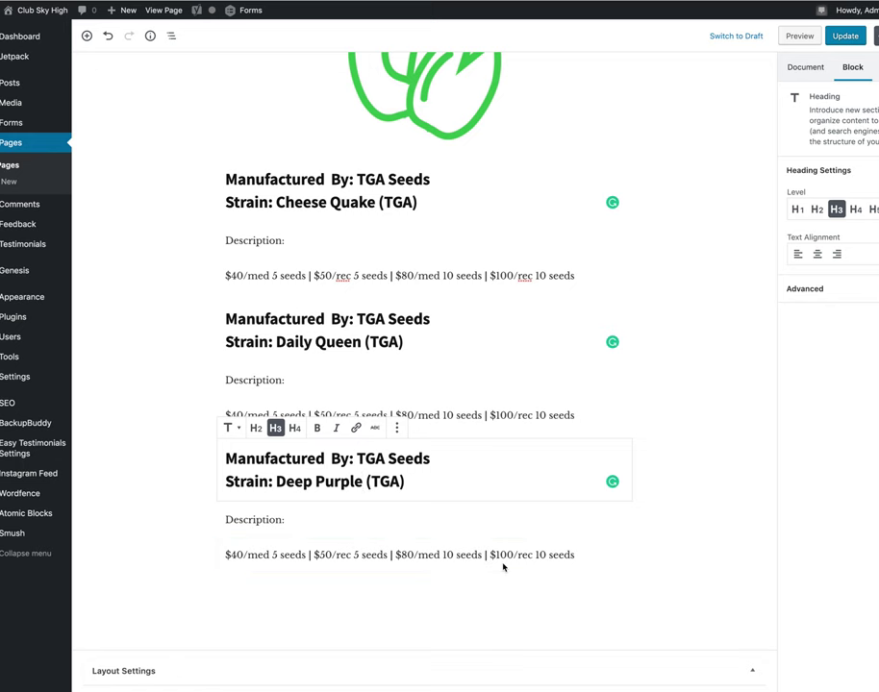
- Update the Seeds page and view its product entries on the live site
left_click(846, 37)
left_click(841, 36)
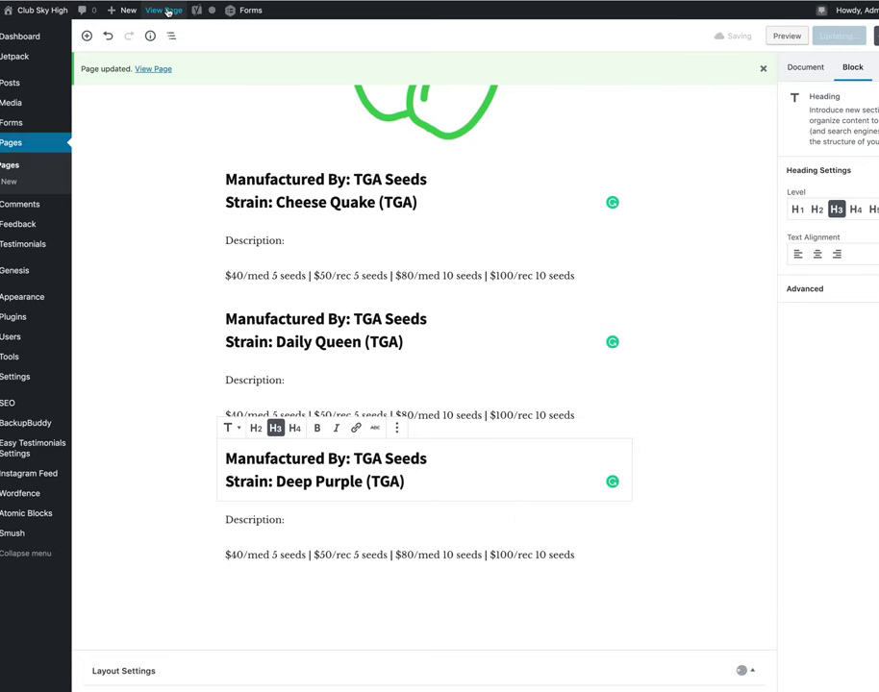
left_click(165, 10)
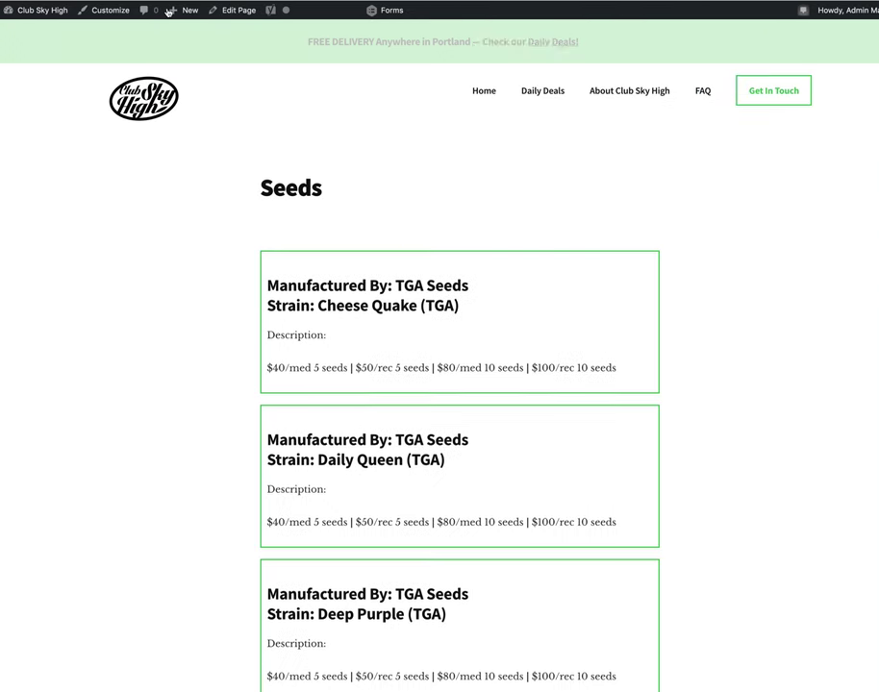
scroll(203, 184, "down", 5)
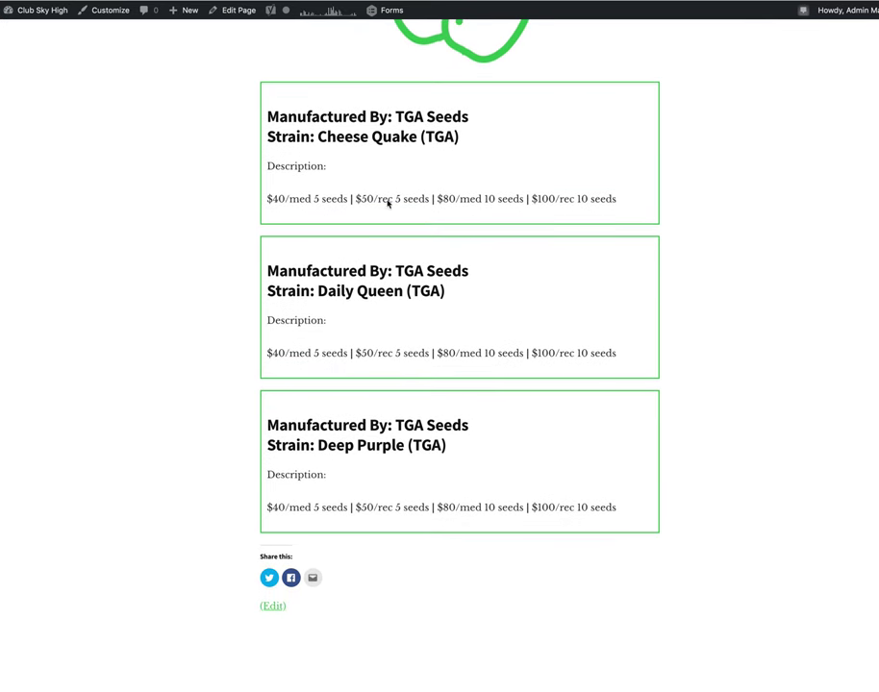
scroll(410, 239, "up", 2)
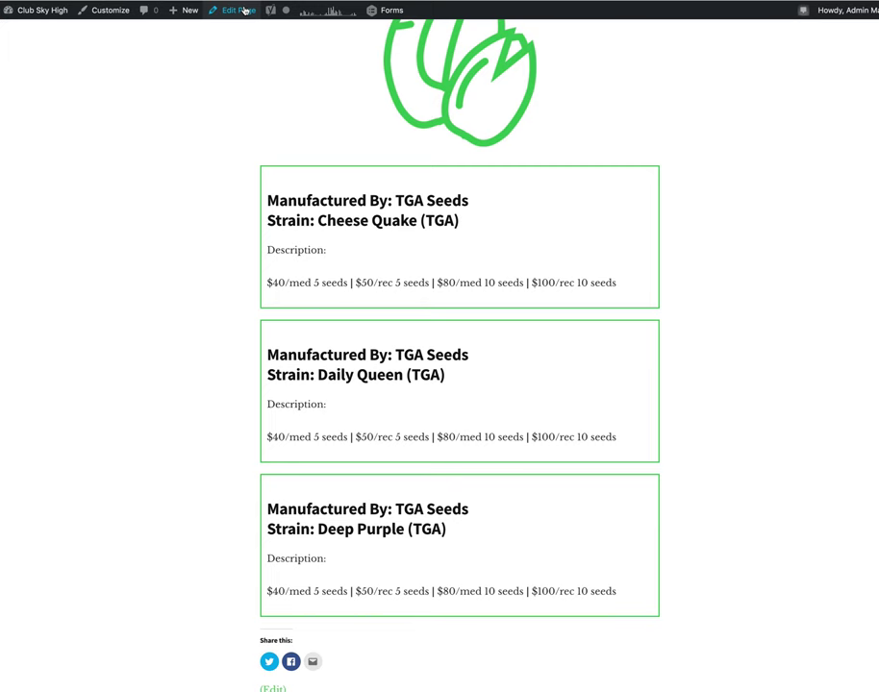
- Return to editing the Seeds page and remove the whole AB Container block of the Deep Purple (TGA) entry
left_click(246, 10)
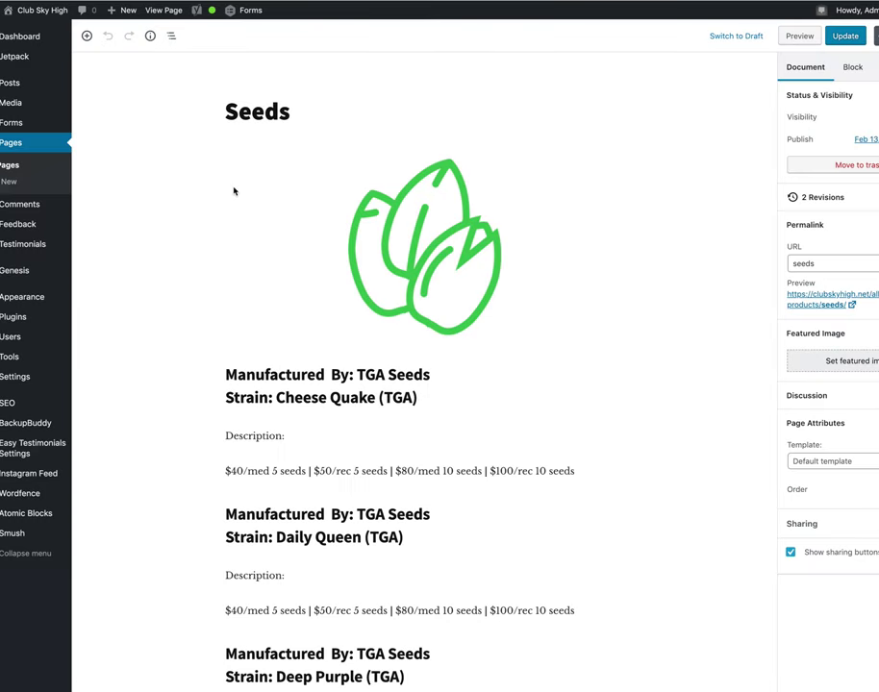
scroll(233, 191, "down", 5)
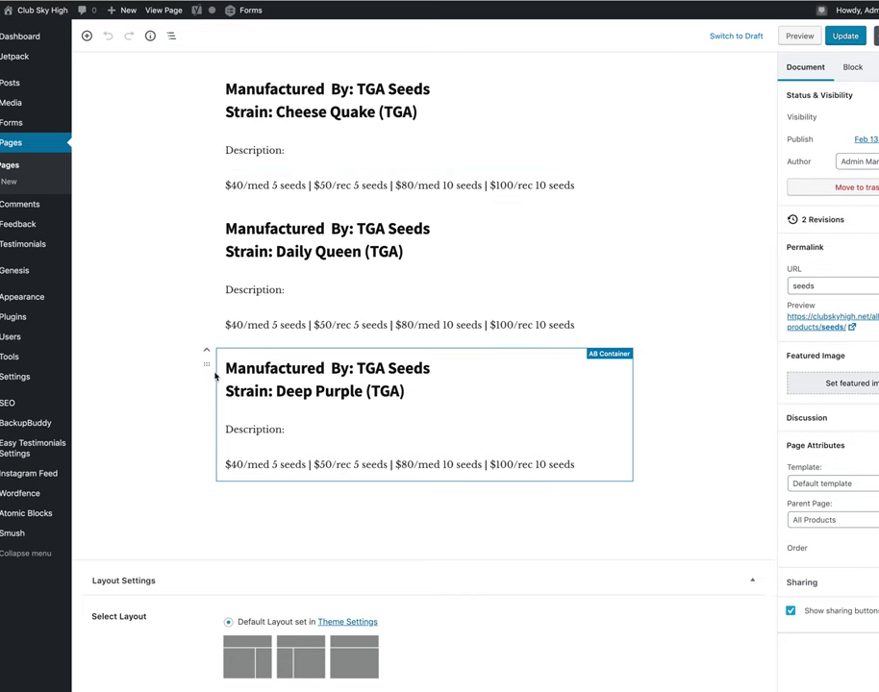
left_click(208, 375)
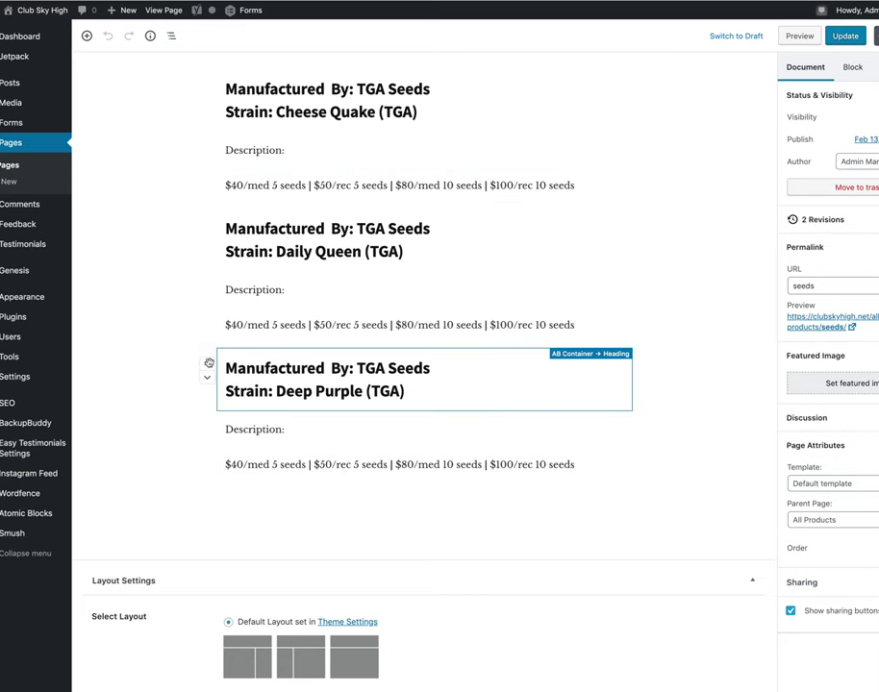
left_click(192, 370)
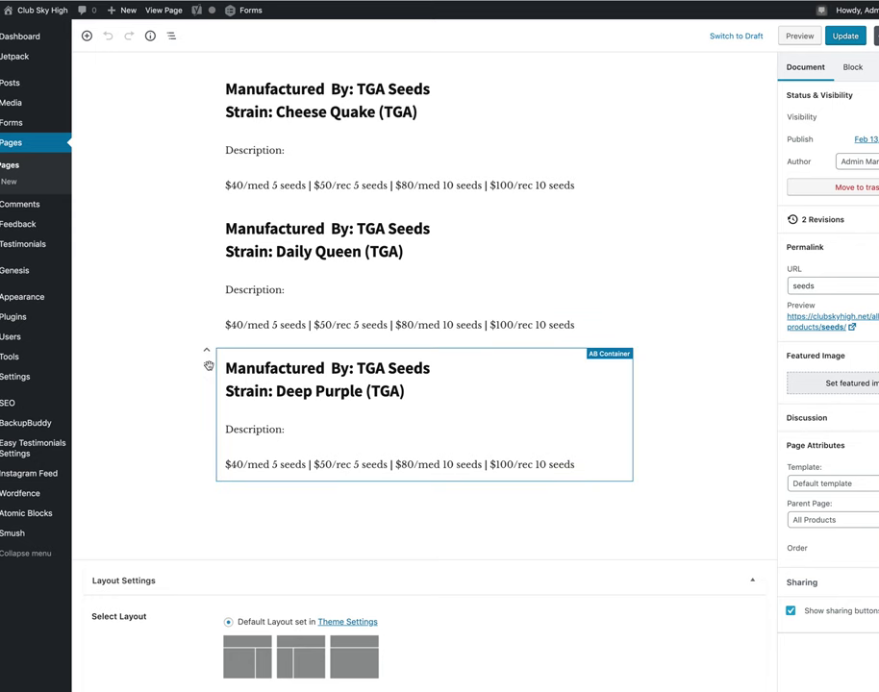
left_click(209, 365)
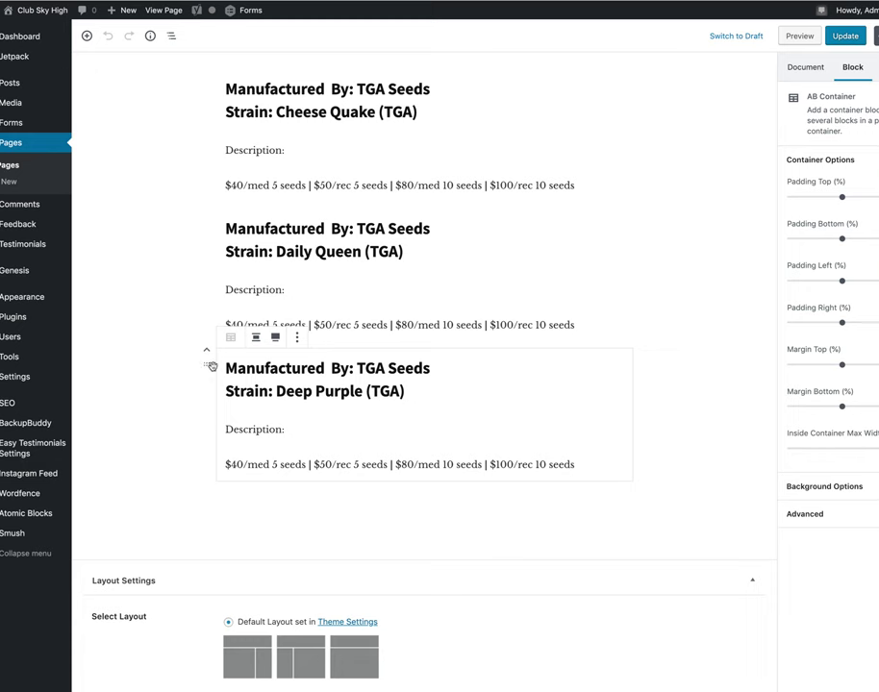
left_click(297, 338)
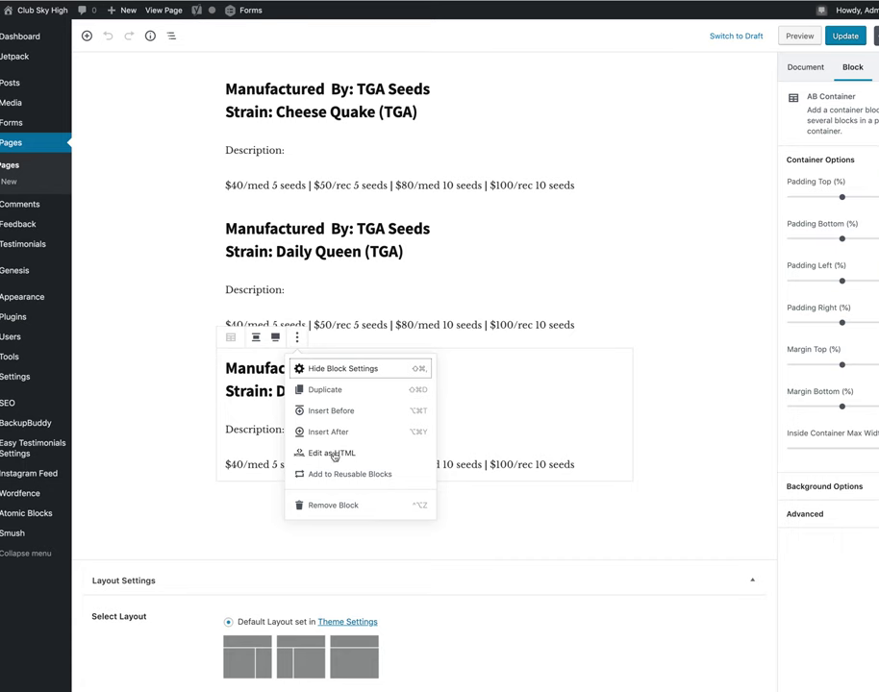
left_click(345, 507)
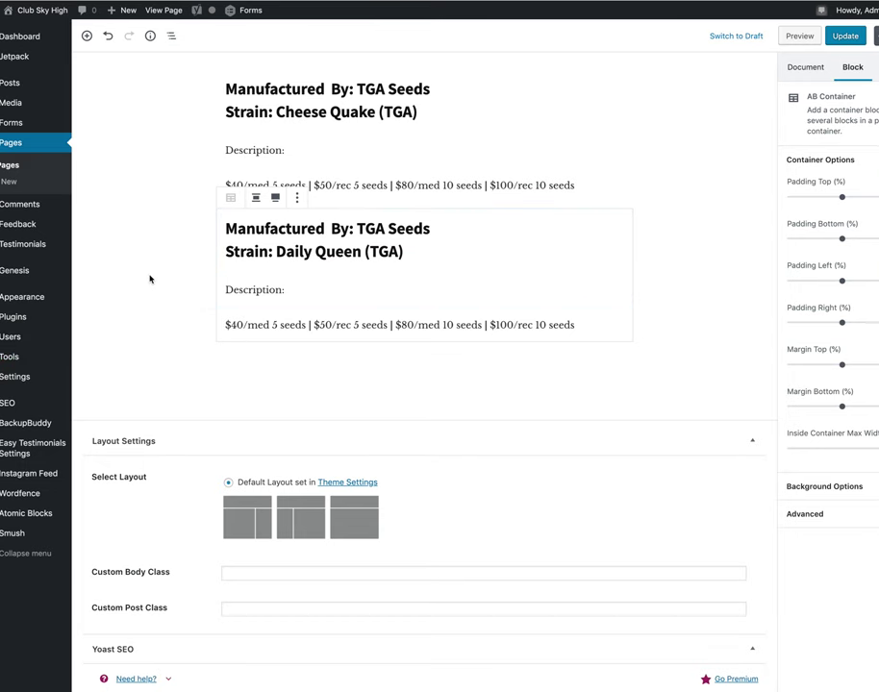
- Move the Daily Queen container above the Cheese Quake container and back down to its original place
scroll(149, 278, "up", 1)
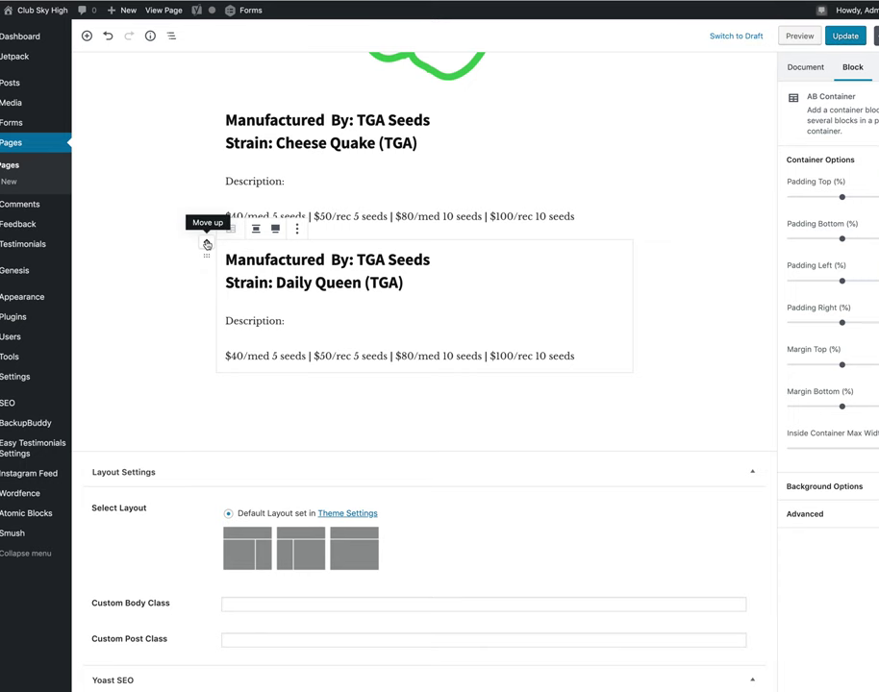
left_click(207, 246)
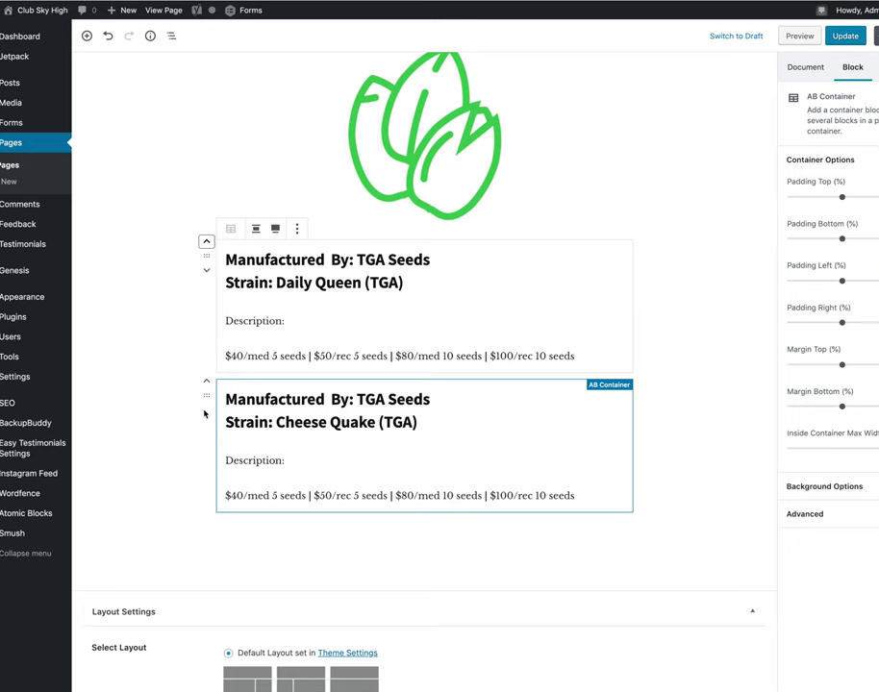
left_click(207, 272)
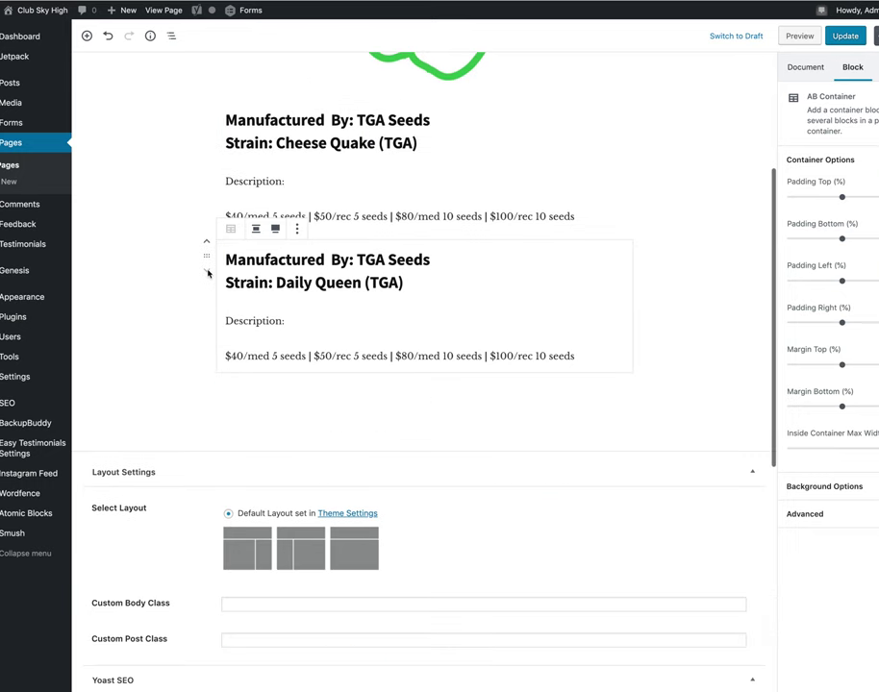
- Update the Seeds page to save the removal of the Deep Purple entry
left_click(842, 37)
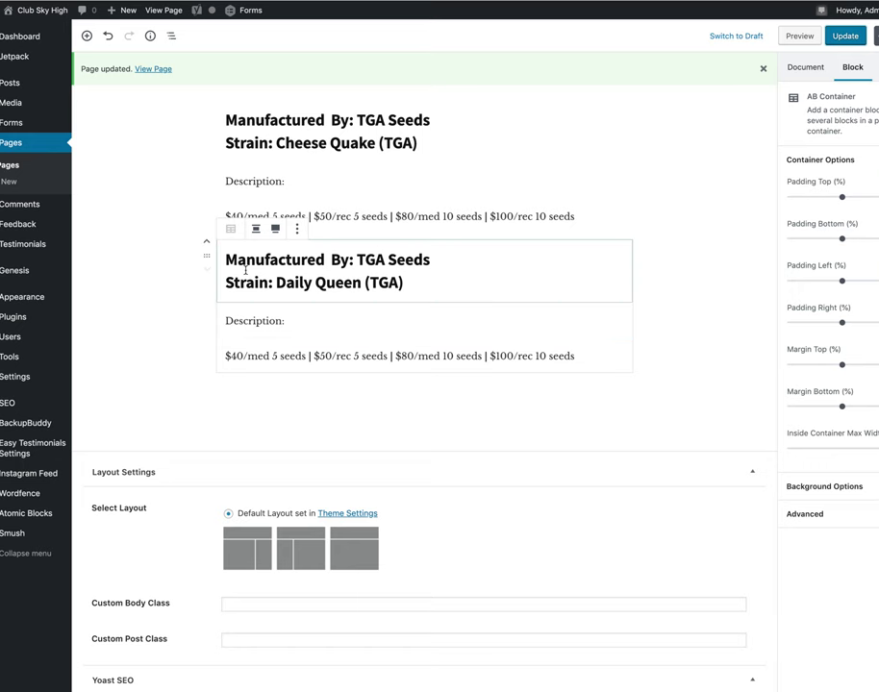
- Start the Daily Queen entry's description text with "this" after the "Description:" label
left_click(287, 326)
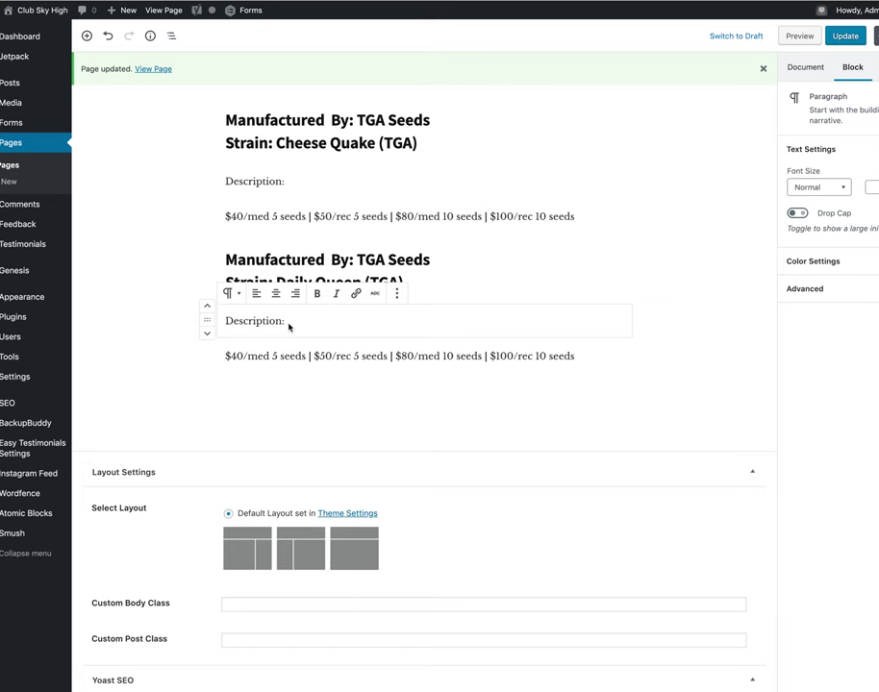
type("this")
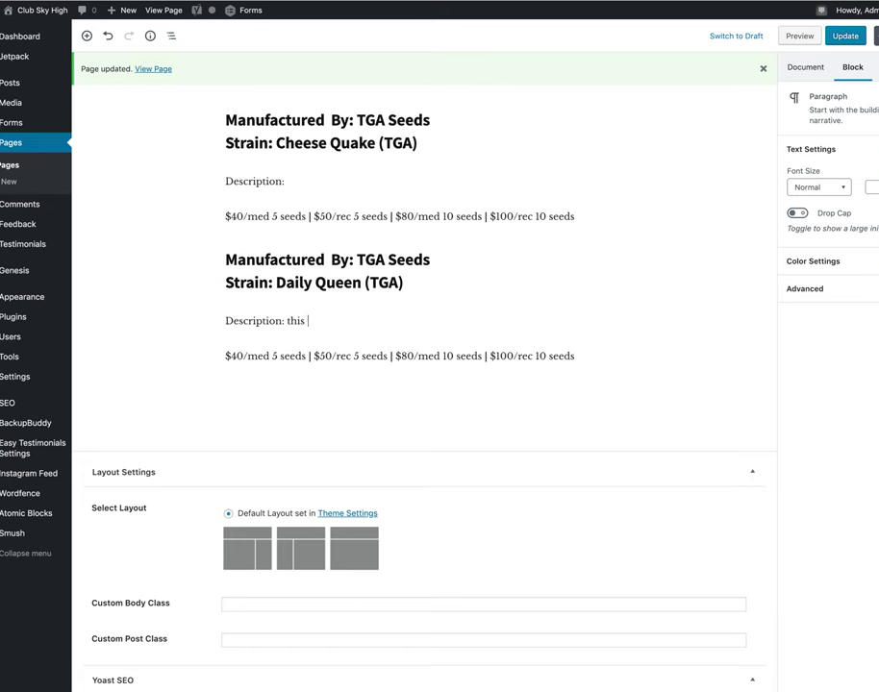